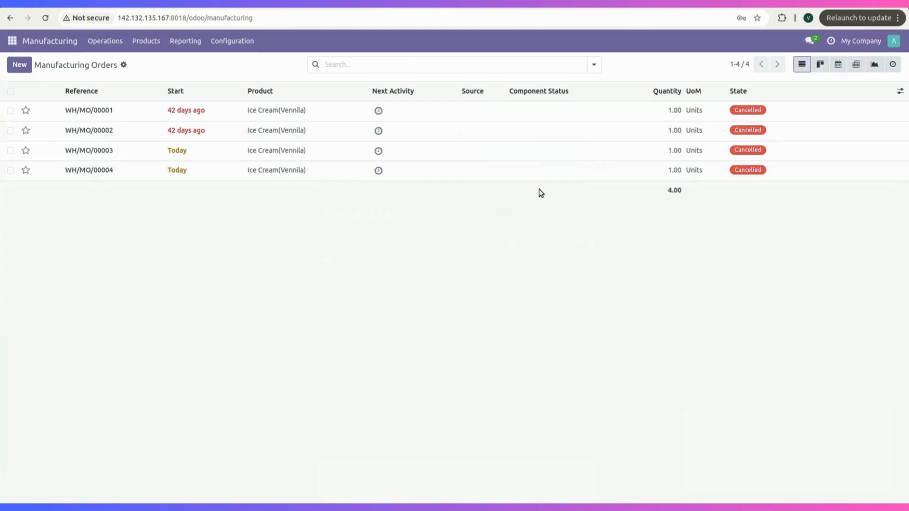
Create and save a draft manufacturing order for Ice Cream(Vennila), checking its components, work orders and miscellaneous details
{"action": "left_click", "coordinate": [19, 66]}
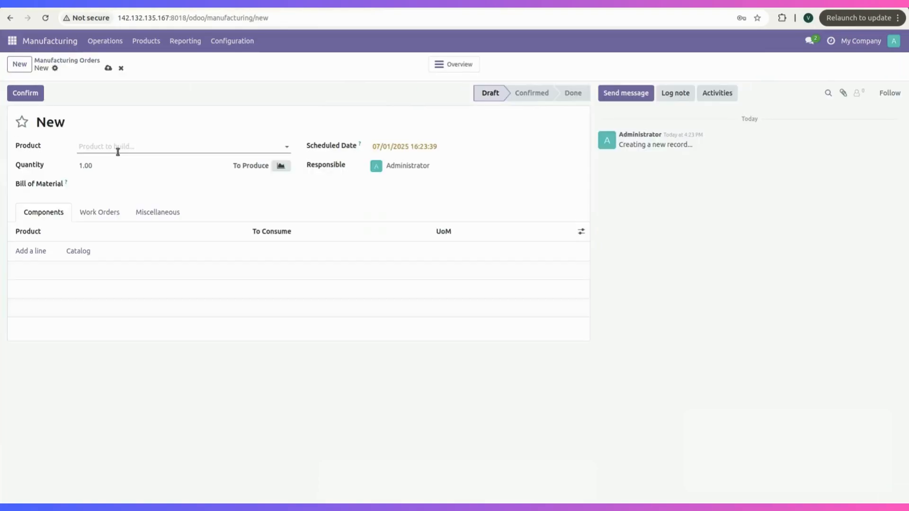
{"action": "left_click", "coordinate": [118, 147]}
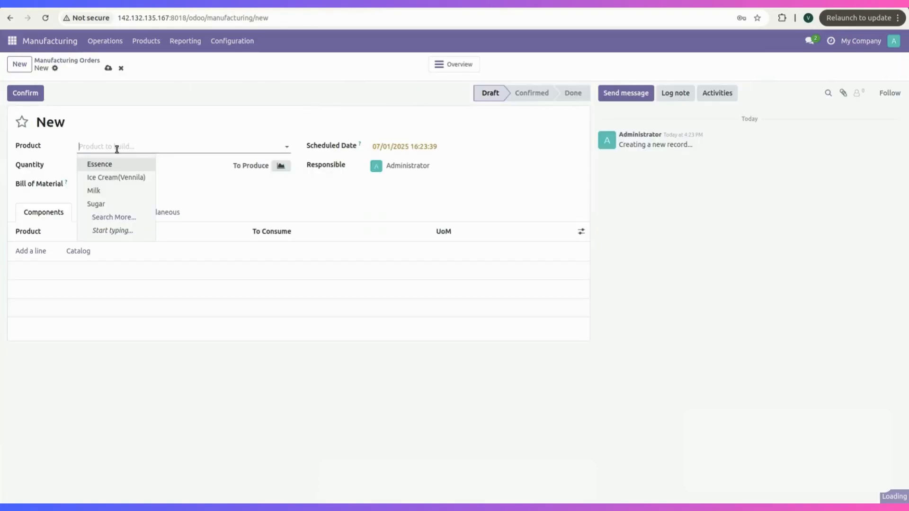
{"action": "left_click", "coordinate": [112, 182]}
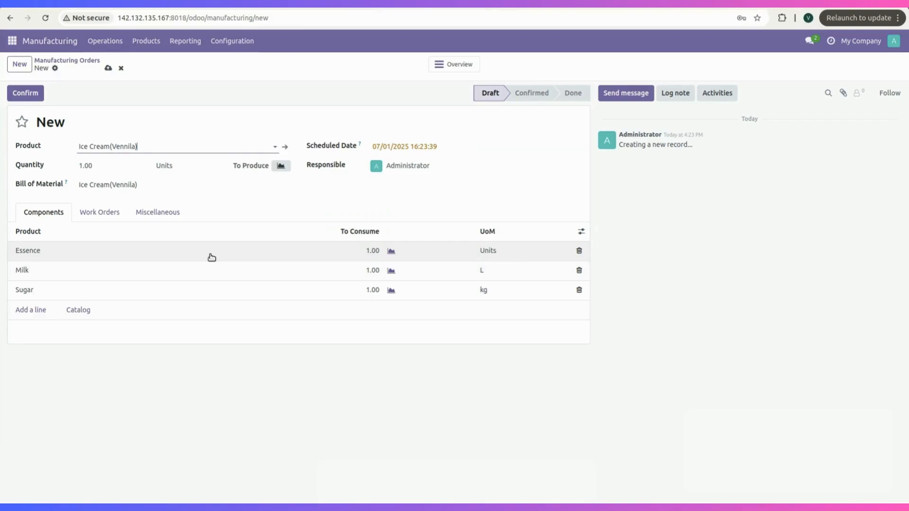
{"action": "left_click", "coordinate": [106, 213]}
{"action": "left_click", "coordinate": [146, 217]}
{"action": "left_click", "coordinate": [46, 214]}
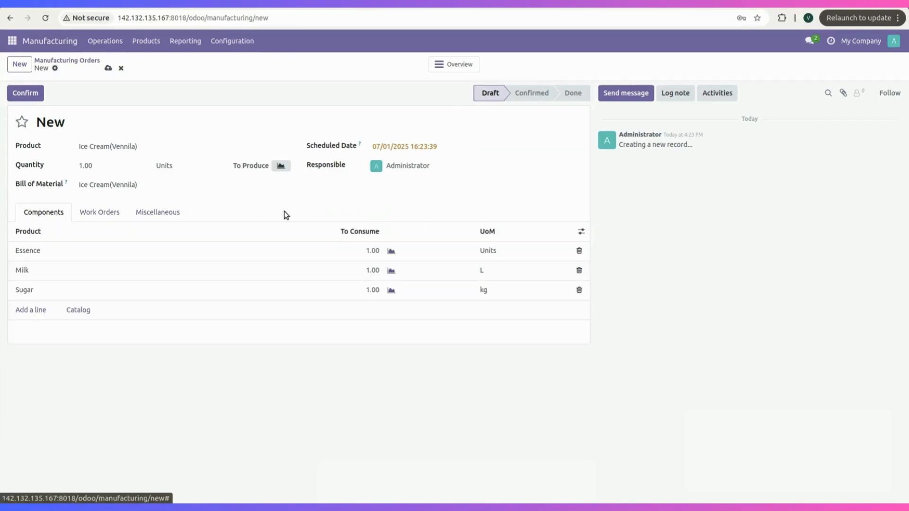
{"action": "left_click", "coordinate": [108, 68]}
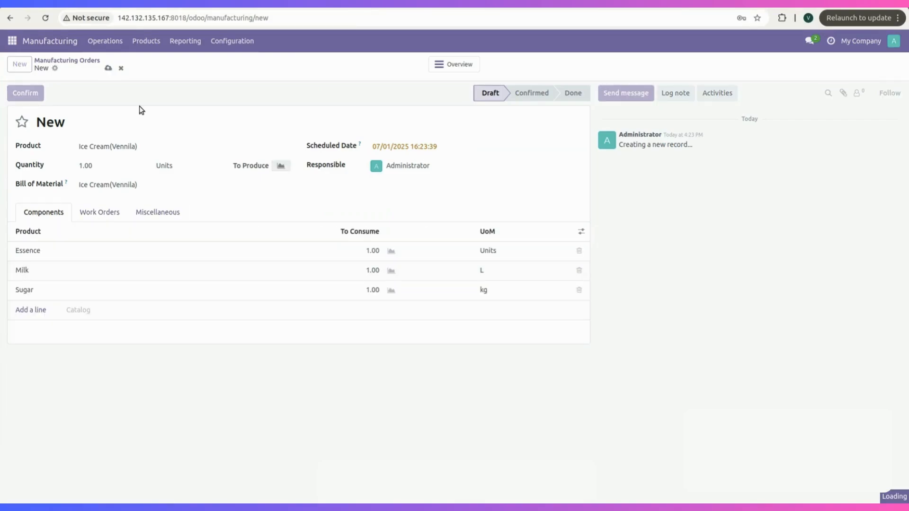
Confirm and plan the Ice Cream(Vennila) manufacturing order, carrying it through to production of the full quantity
{"action": "left_click", "coordinate": [17, 97]}
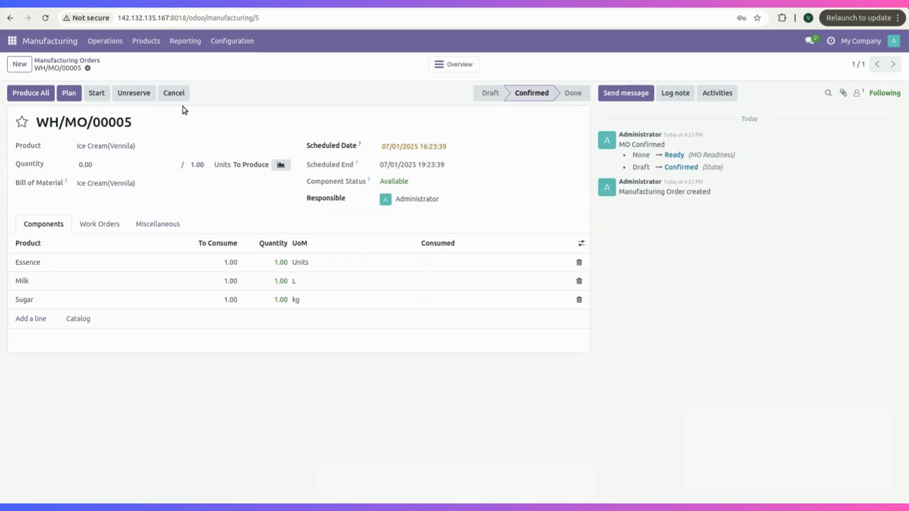
{"action": "left_click", "coordinate": [69, 94]}
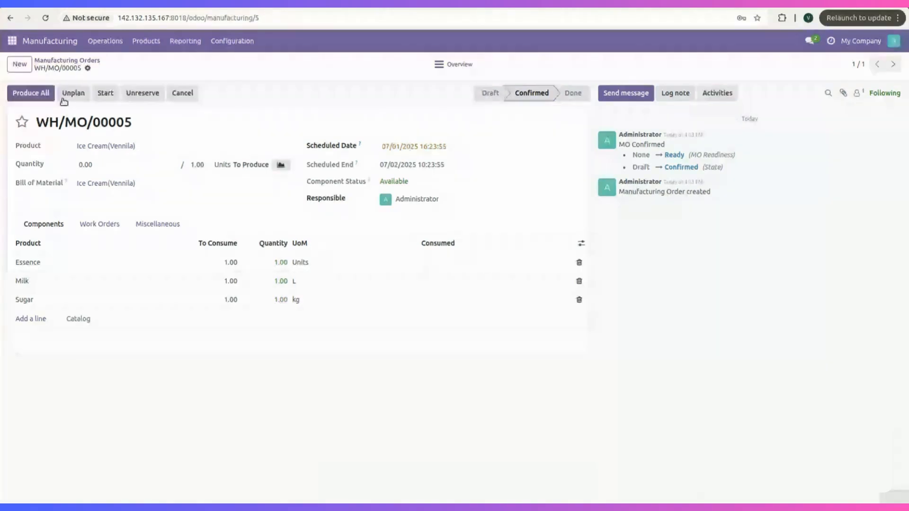
{"action": "left_click", "coordinate": [63, 98]}
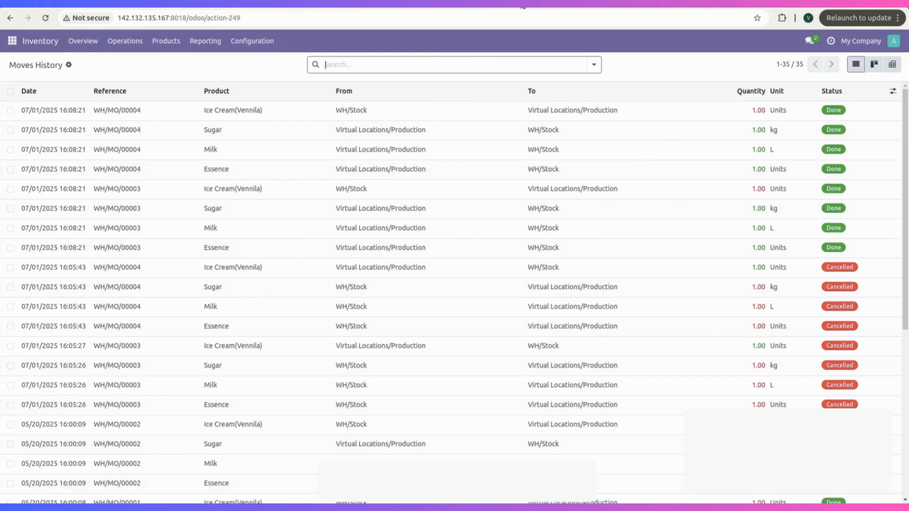
Examine the inventory moves history, the work orders and the posted journal entries for records of the produced order
{"action": "left_click", "coordinate": [856, 65]}
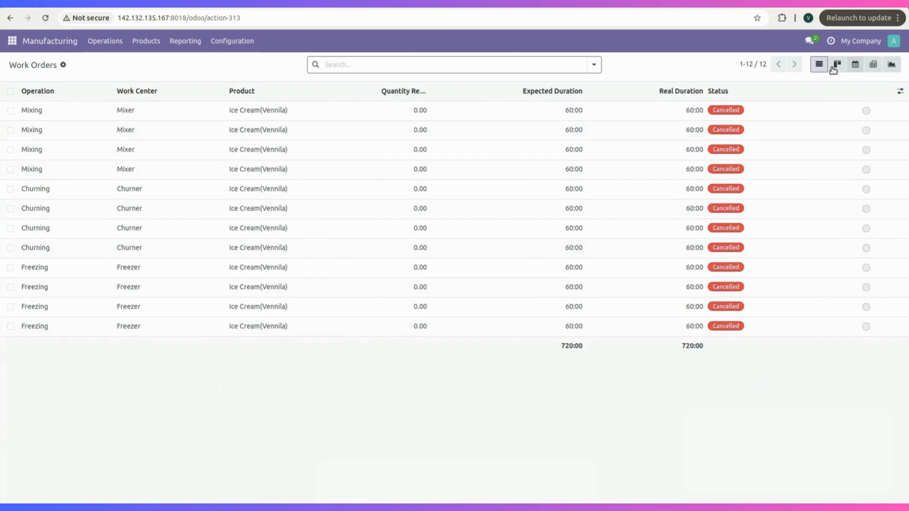
{"action": "left_click", "coordinate": [833, 68]}
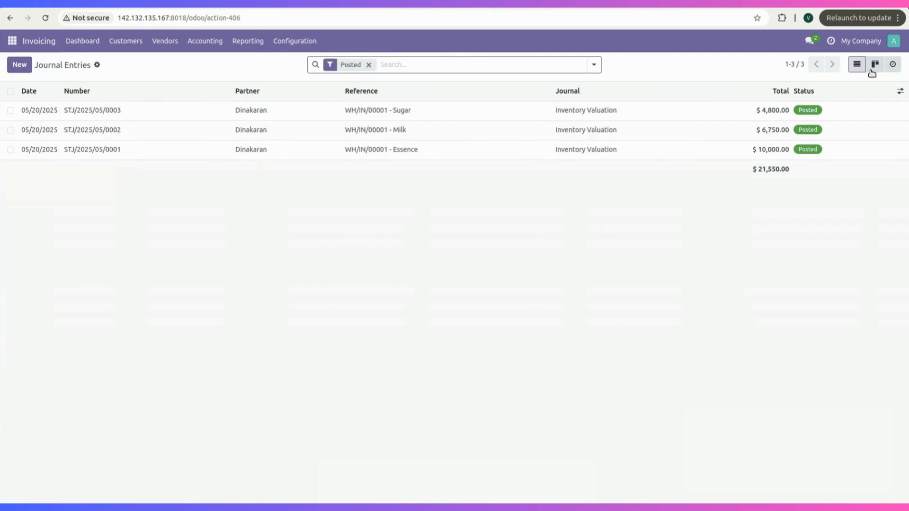
{"action": "left_click", "coordinate": [884, 115]}
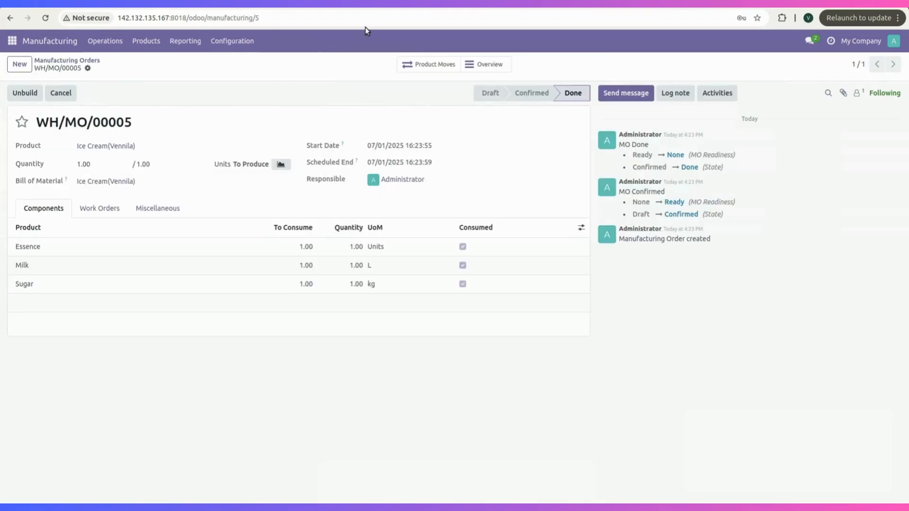
Duplicate manufacturing order WH/MO/00005 and process the copy through confirmation and planning to full production, ending on the manufacturing orders list
{"action": "left_click", "coordinate": [88, 69]}
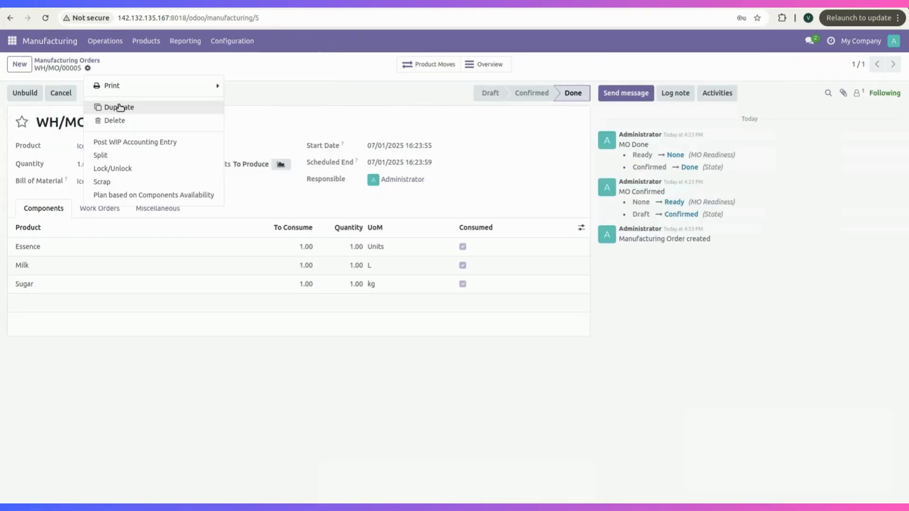
{"action": "left_click", "coordinate": [119, 107]}
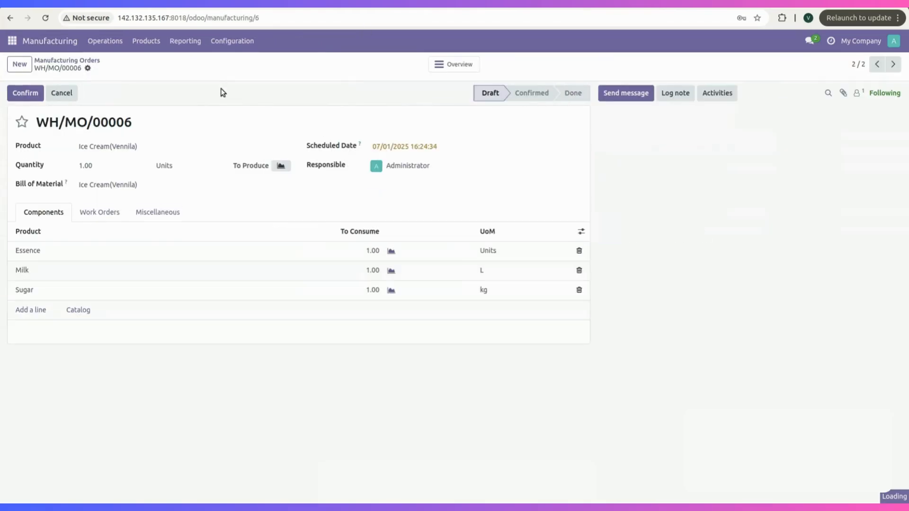
{"action": "left_click", "coordinate": [55, 98]}
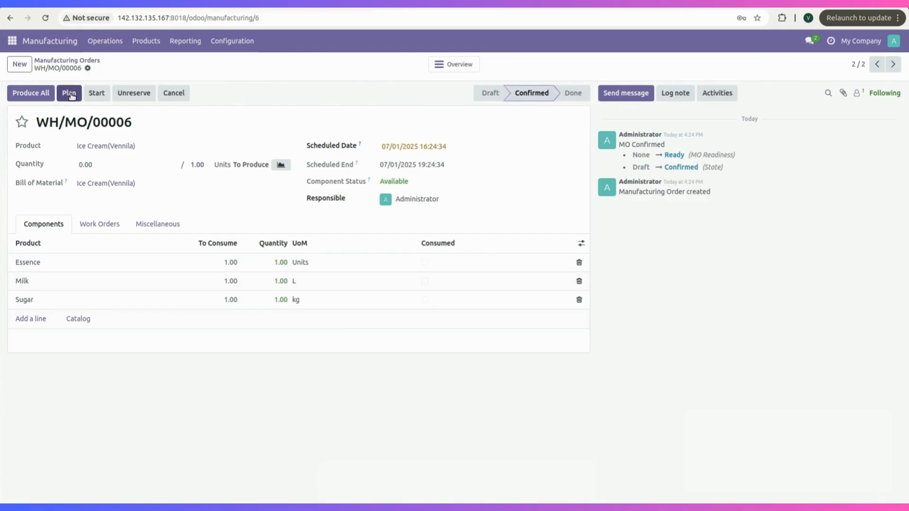
{"action": "left_click", "coordinate": [70, 94]}
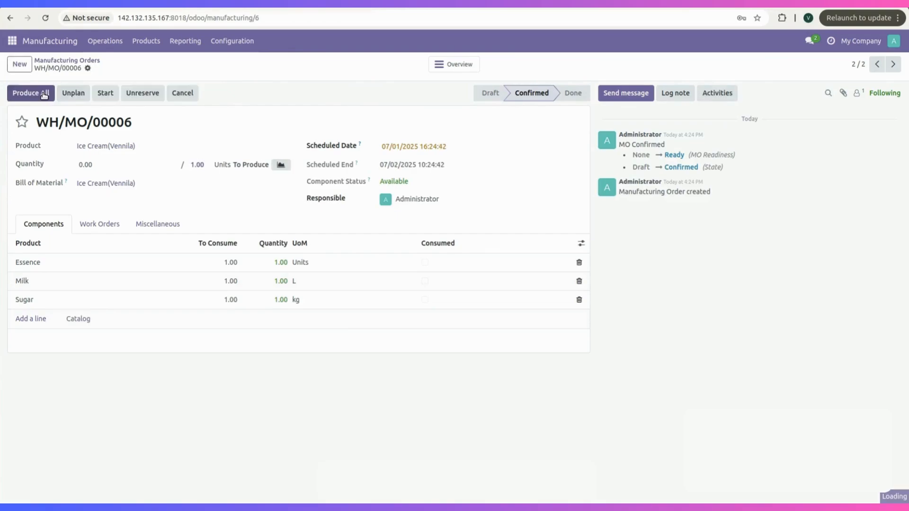
{"action": "left_click", "coordinate": [44, 95]}
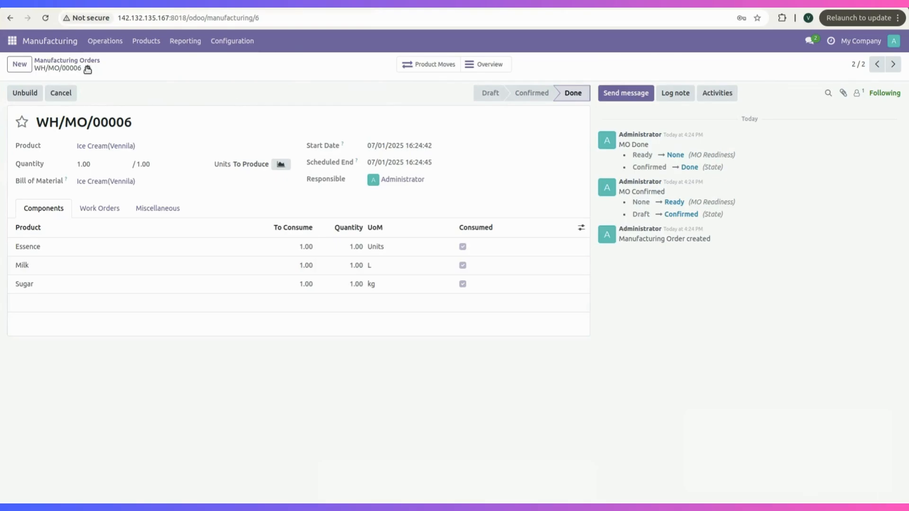
{"action": "left_click", "coordinate": [67, 60]}
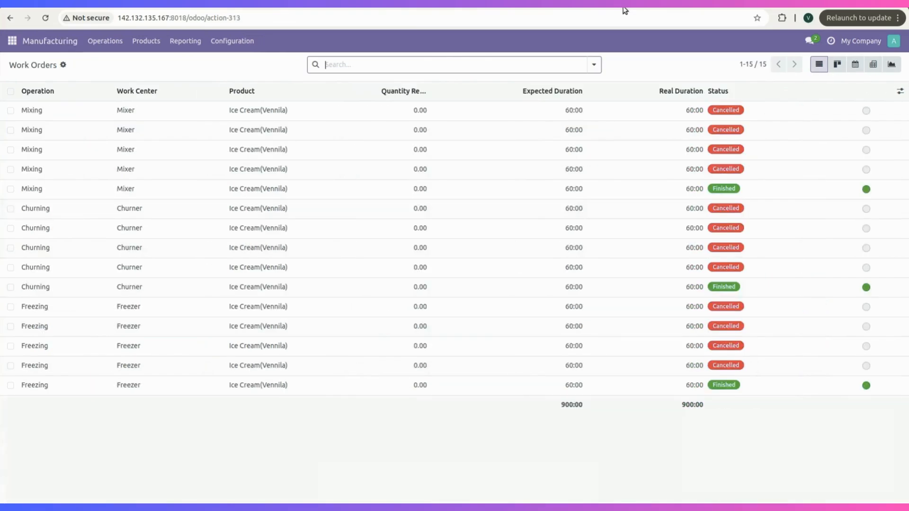
Refresh the work orders sorted by status and the posted journal entries, and examine the inventory moves history for both new orders
{"action": "left_click", "coordinate": [822, 65]}
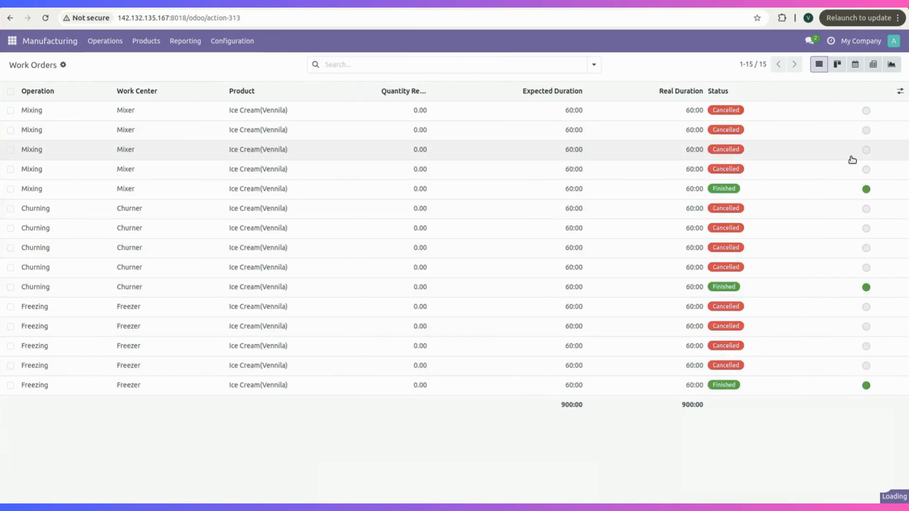
{"action": "left_click", "coordinate": [738, 95]}
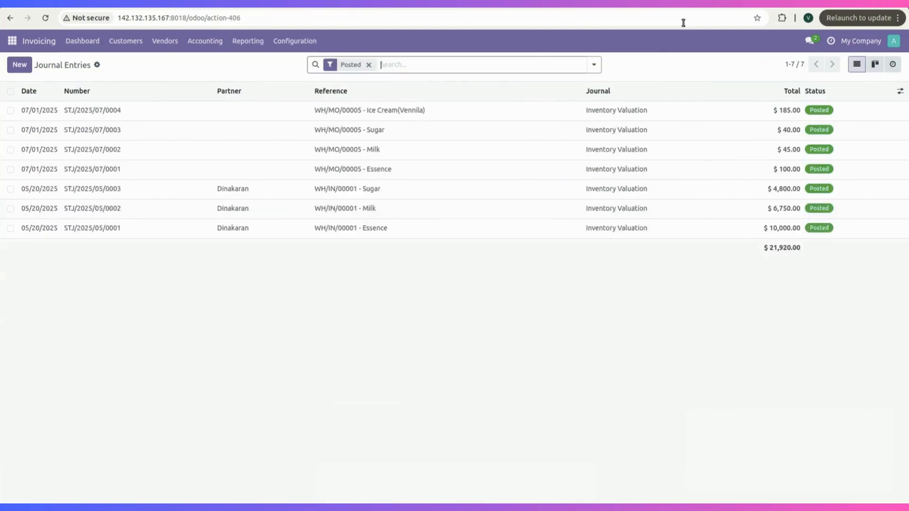
{"action": "left_click", "coordinate": [858, 66]}
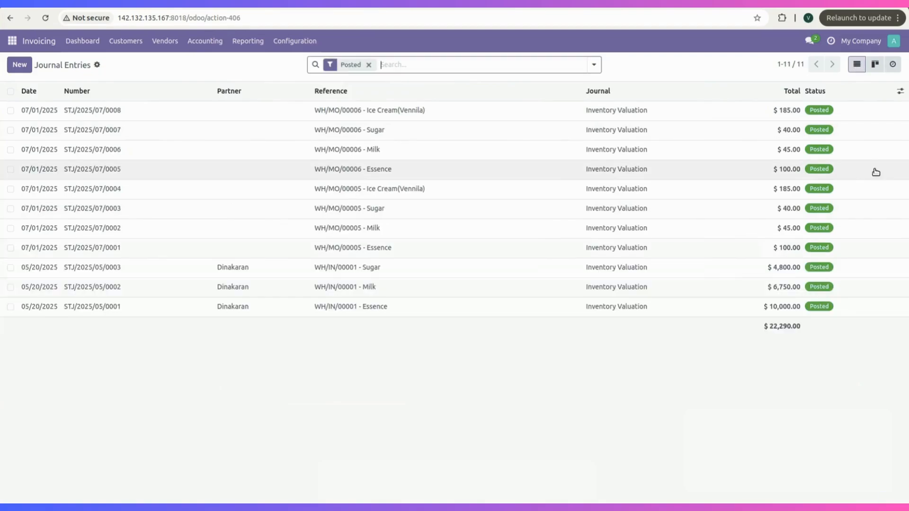
{"action": "left_click", "coordinate": [534, 10]}
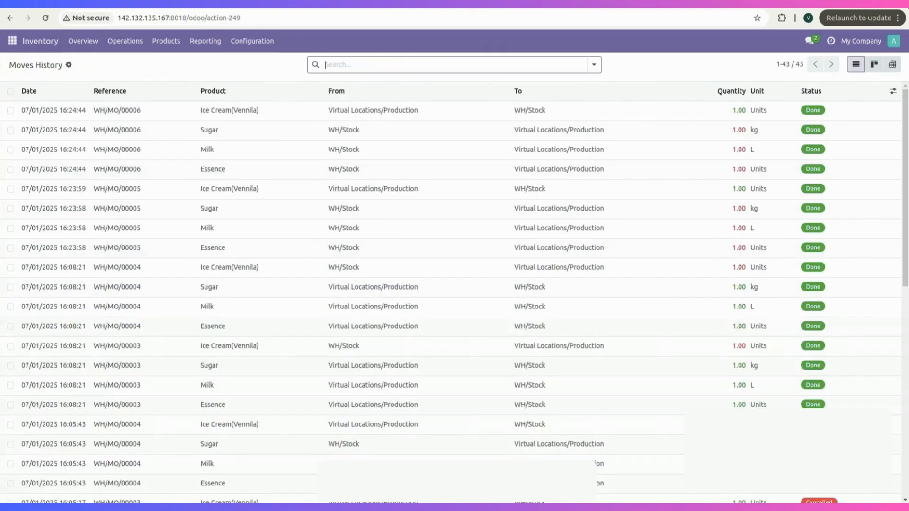
Cancel manufacturing orders WH/MO/00005 and WH/MO/00006 together from the orders list with the Bulk Cancel MO action
{"action": "left_click", "coordinate": [504, 10]}
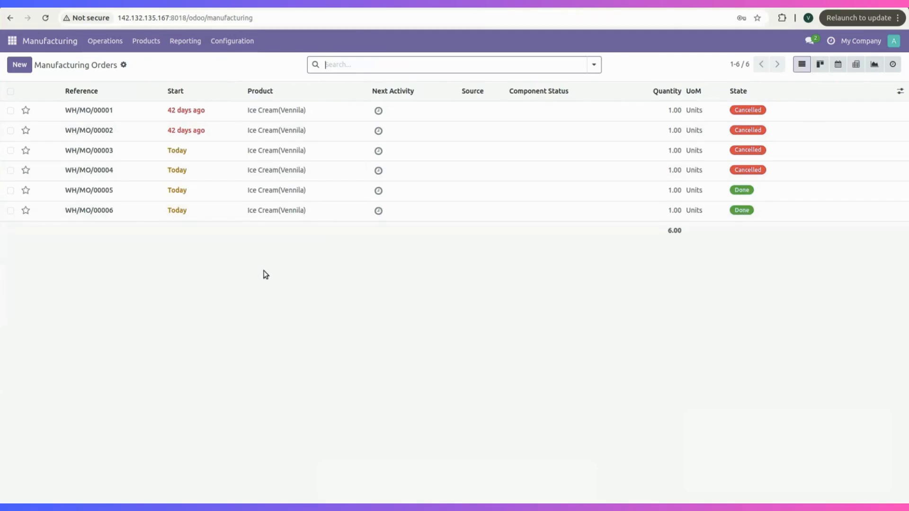
{"action": "left_click", "coordinate": [10, 190]}
{"action": "left_click", "coordinate": [10, 210]}
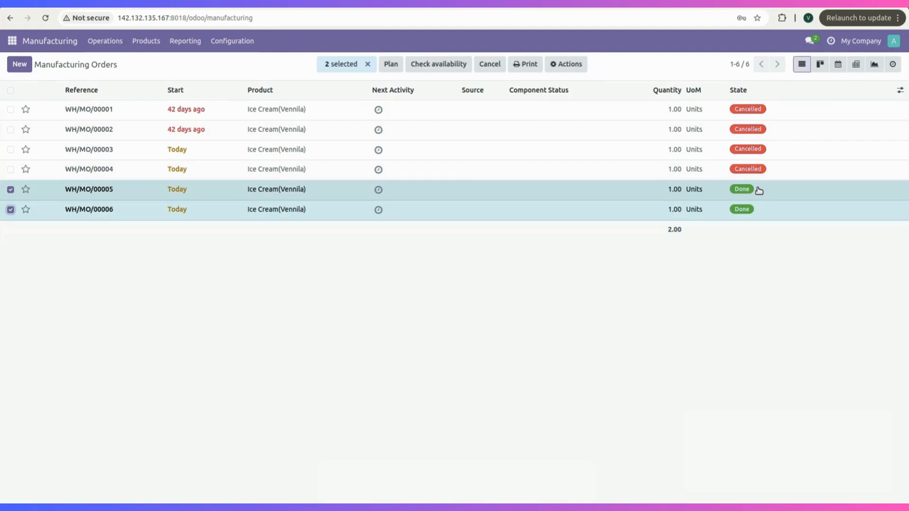
{"action": "left_click", "coordinate": [12, 193]}
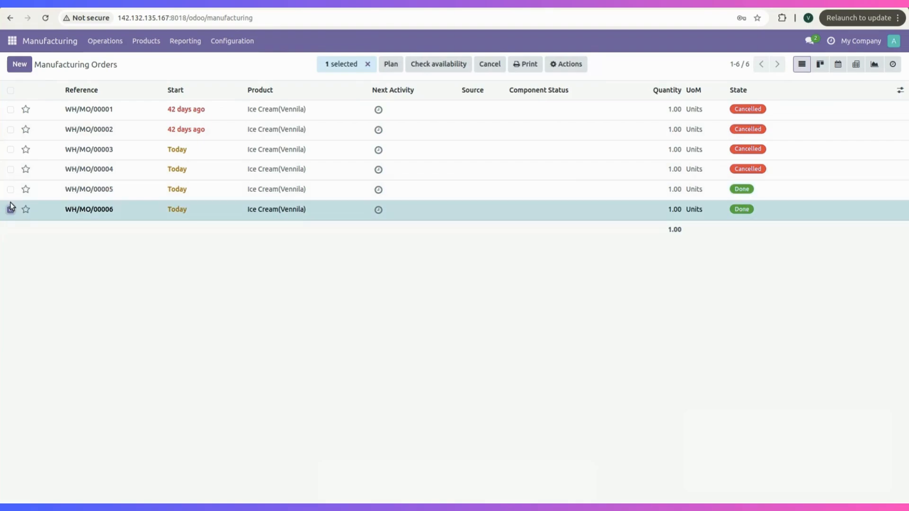
{"action": "left_click", "coordinate": [10, 190]}
{"action": "left_click", "coordinate": [570, 68]}
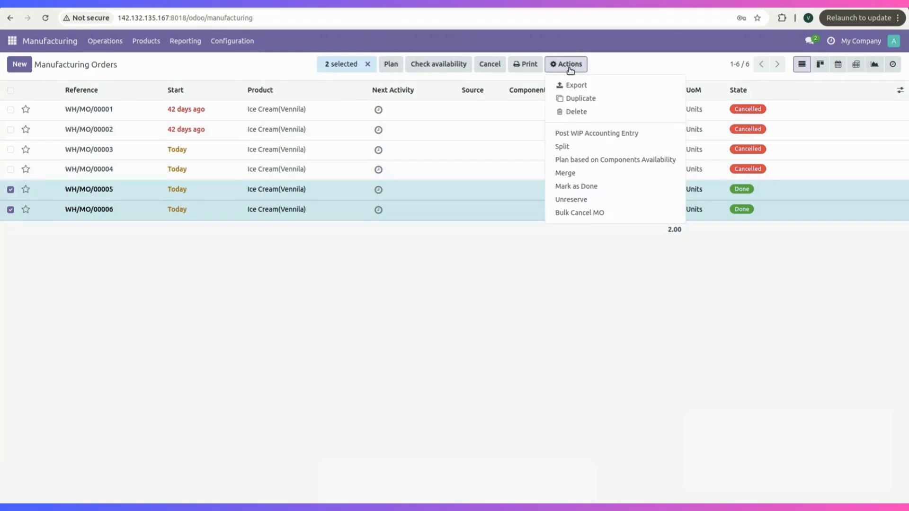
{"action": "left_click", "coordinate": [582, 213]}
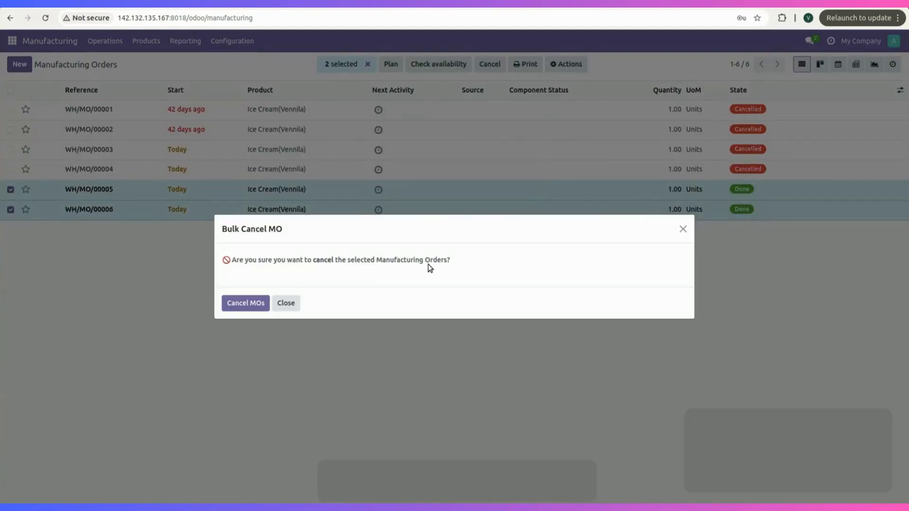
{"action": "left_click", "coordinate": [243, 304]}
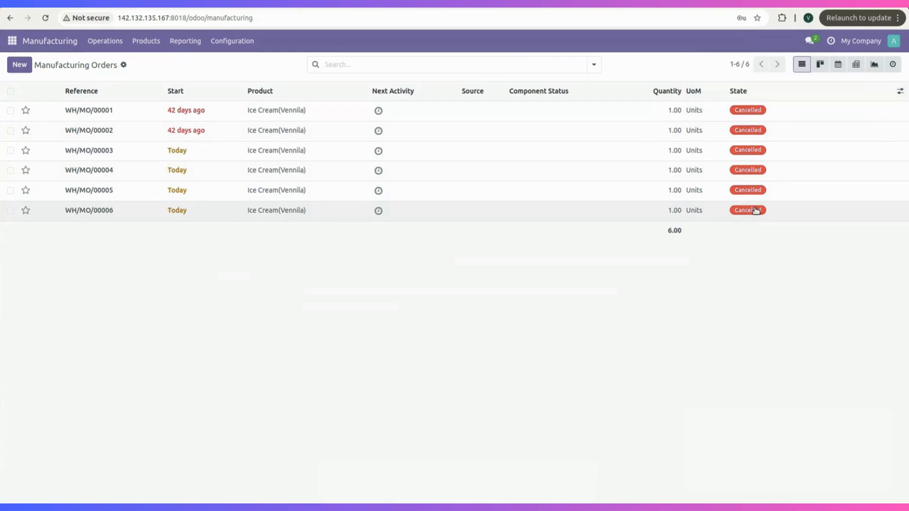
Refresh the work orders and the posted journal entries to check the effect of the bulk cancellation
{"action": "left_click", "coordinate": [512, 3]}
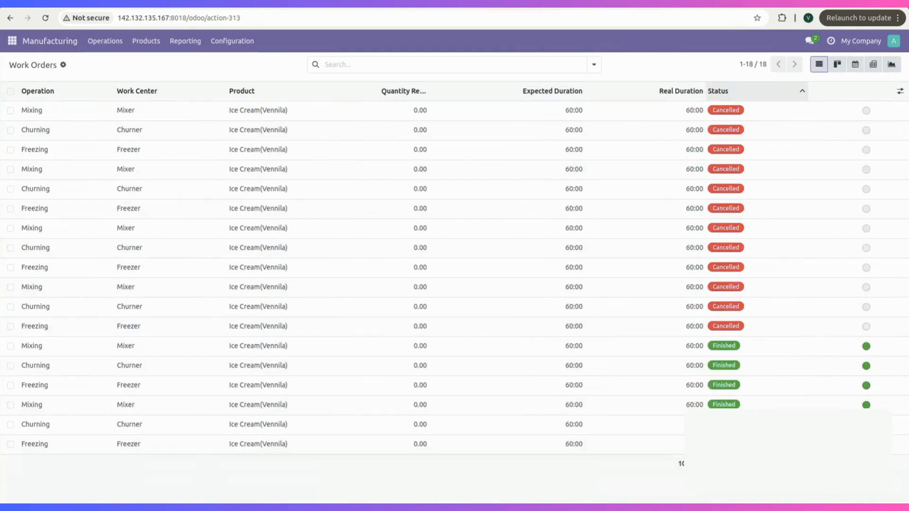
{"action": "left_click", "coordinate": [819, 65]}
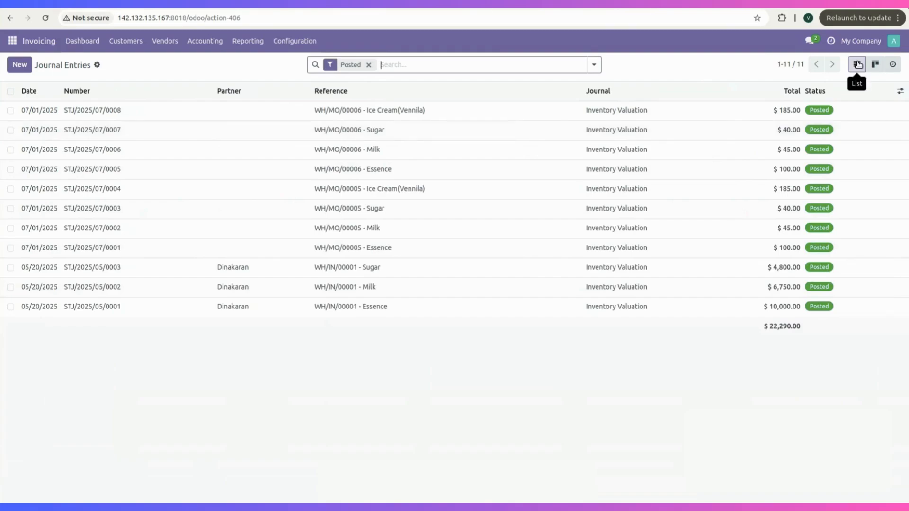
{"action": "left_click", "coordinate": [858, 65]}
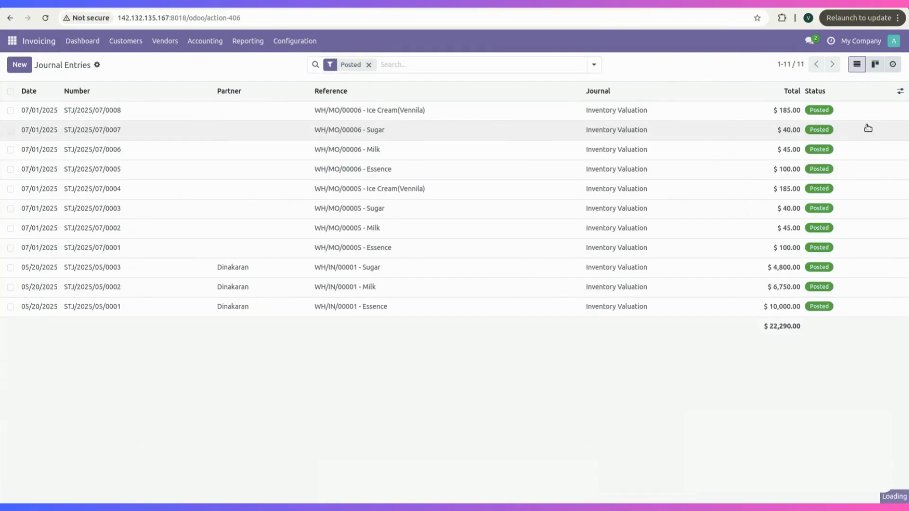